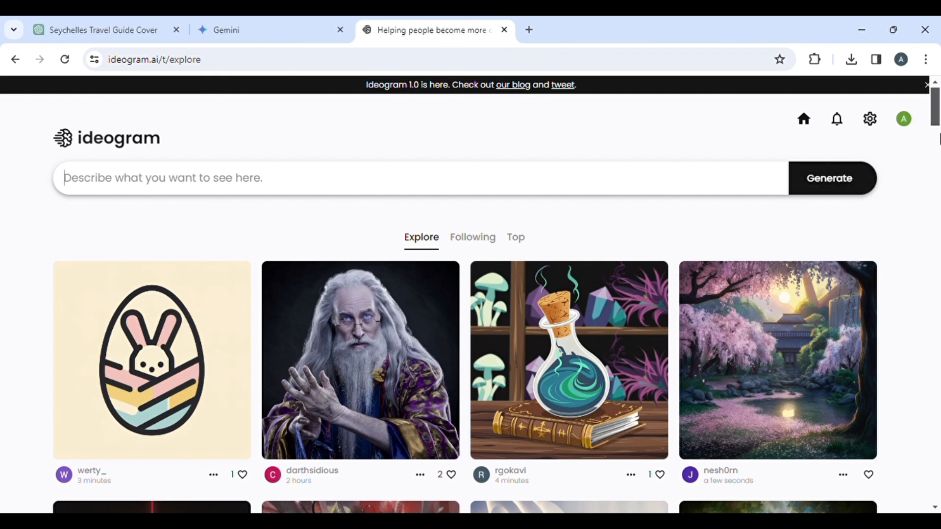
Browse the community images in Ideogram's Explore gallery
{"action": "scroll", "coordinate": [939, 139], "scroll_direction": "down", "scroll_amount": 3}
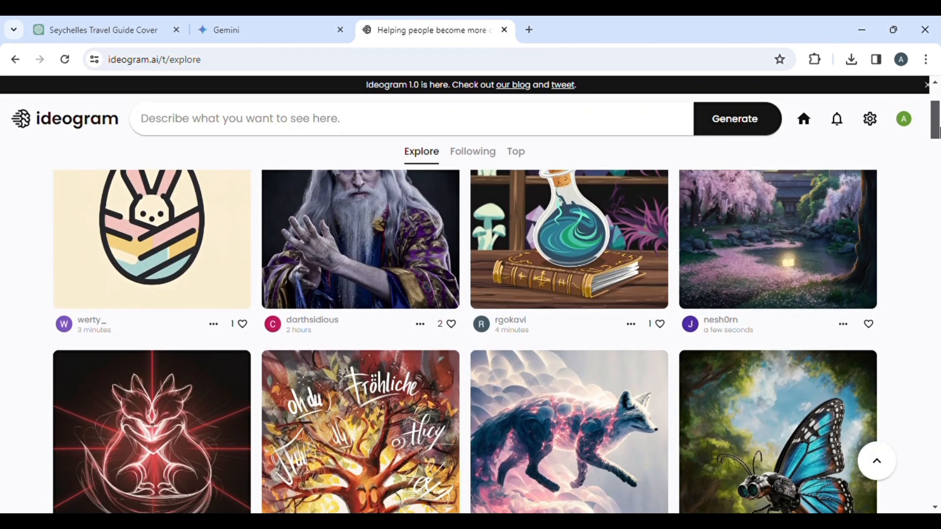
{"action": "left_click_drag", "start_coordinate": [939, 131], "coordinate": [938, 220]}
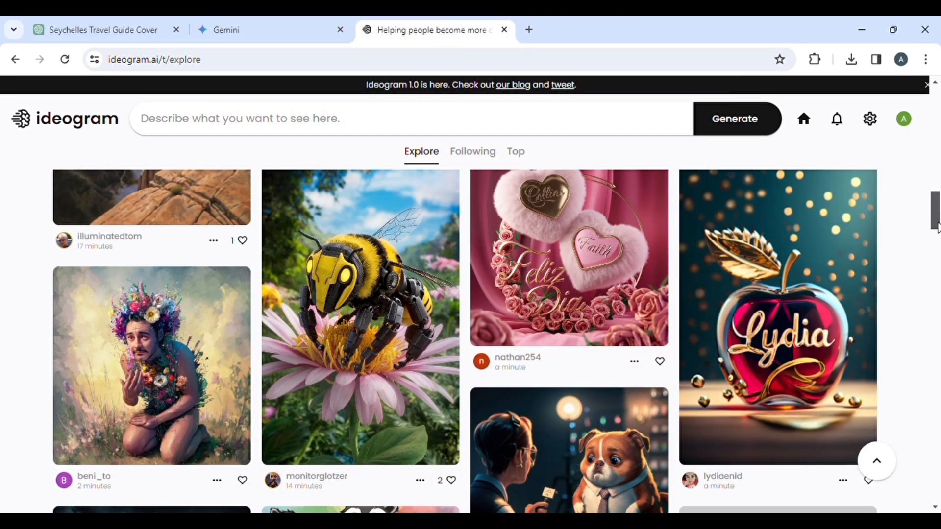
{"action": "left_click_drag", "start_coordinate": [937, 226], "coordinate": [938, 137]}
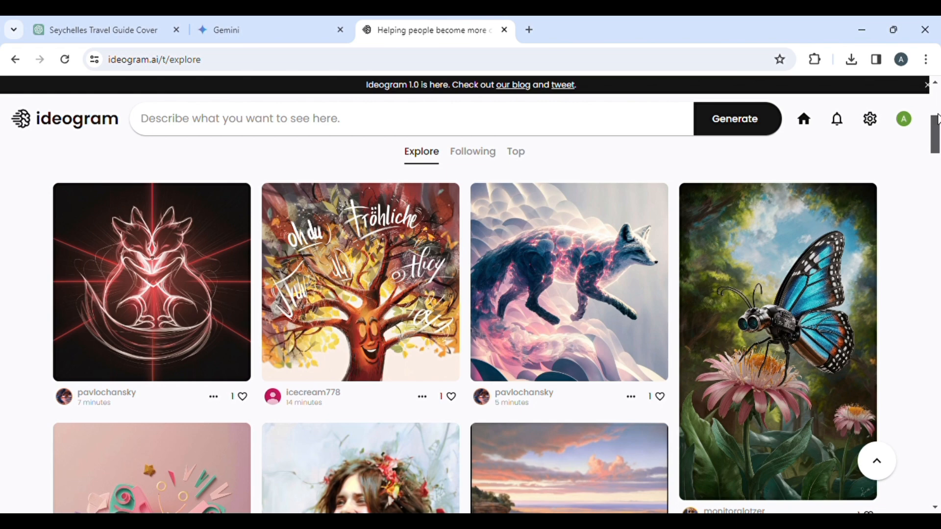
{"action": "left_click_drag", "start_coordinate": [936, 147], "coordinate": [936, 102]}
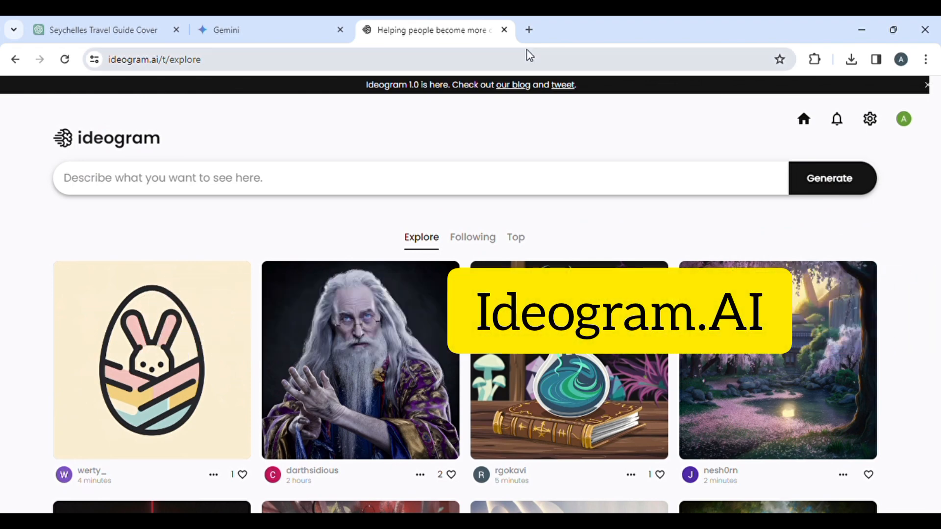
Switch to the ChatGPT conversation and review the Seychelles travel guide cover prompt
{"action": "left_click", "coordinate": [139, 39]}
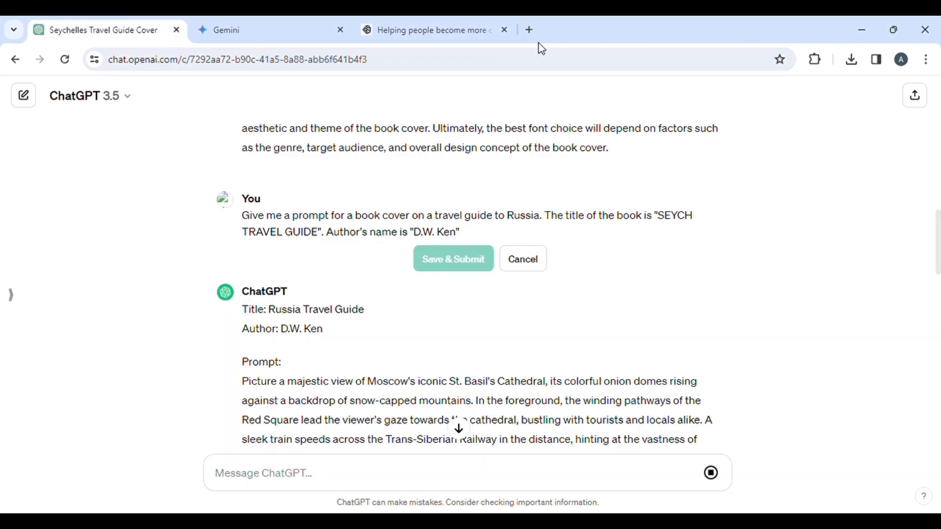
{"action": "scroll", "coordinate": [939, 173], "scroll_direction": "up", "scroll_amount": 8}
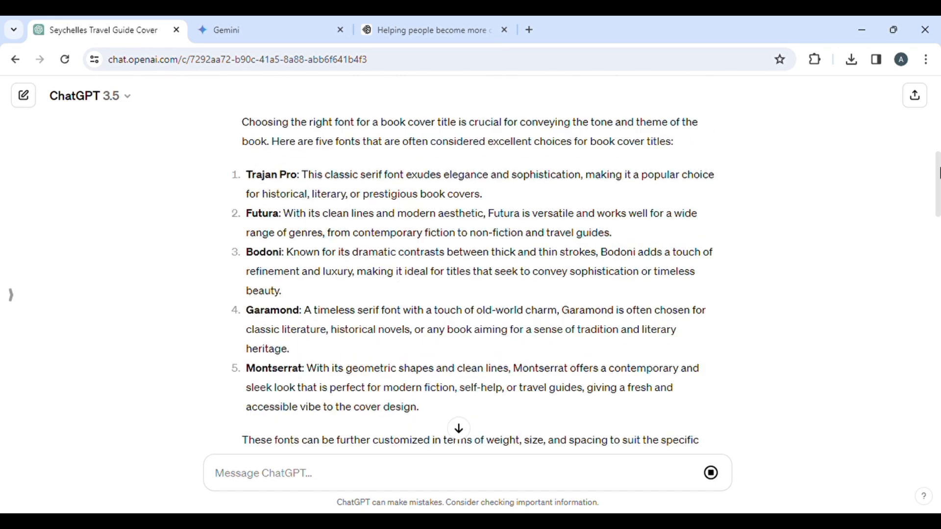
{"action": "scroll", "coordinate": [940, 172], "scroll_direction": "up", "scroll_amount": 9}
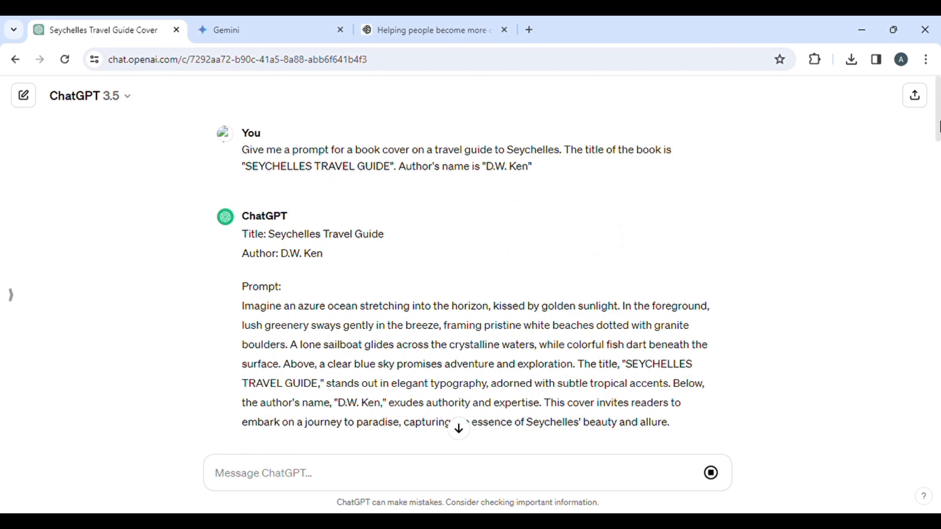
{"action": "scroll", "coordinate": [938, 126], "scroll_direction": "down", "scroll_amount": 2}
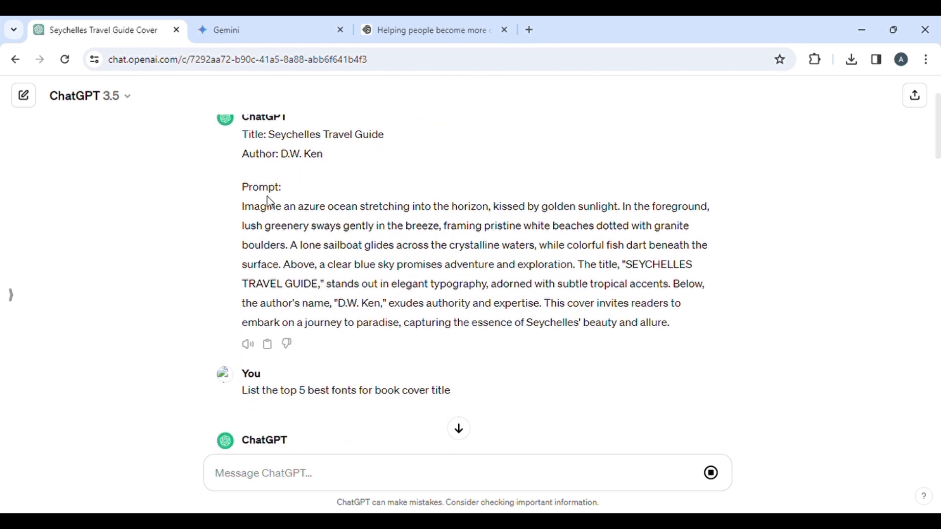
{"action": "left_click_drag", "start_coordinate": [248, 195], "coordinate": [195, 217]}
{"action": "left_click", "coordinate": [195, 212]}
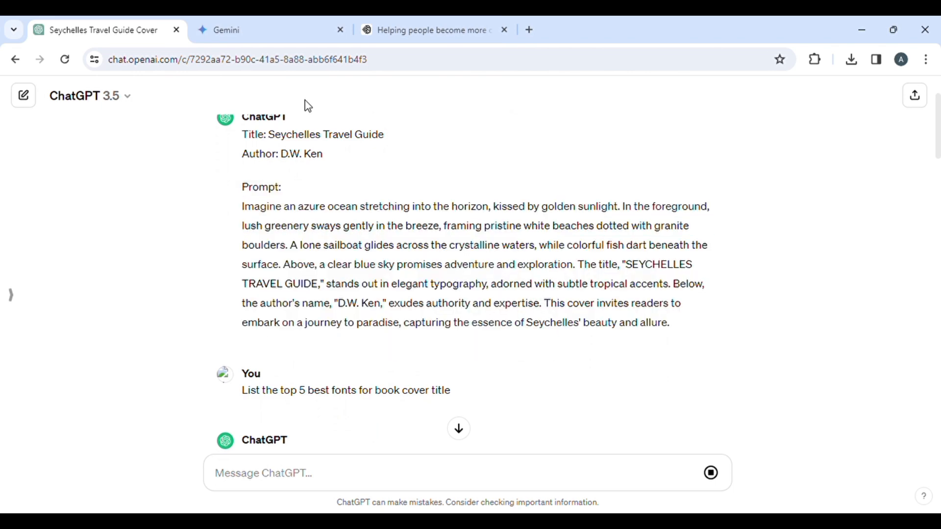
{"action": "left_click", "coordinate": [410, 35]}
Copy the full "Love at First Sip" cover prompt text from the ChatGPT conversation
{"action": "left_click", "coordinate": [177, 23]}
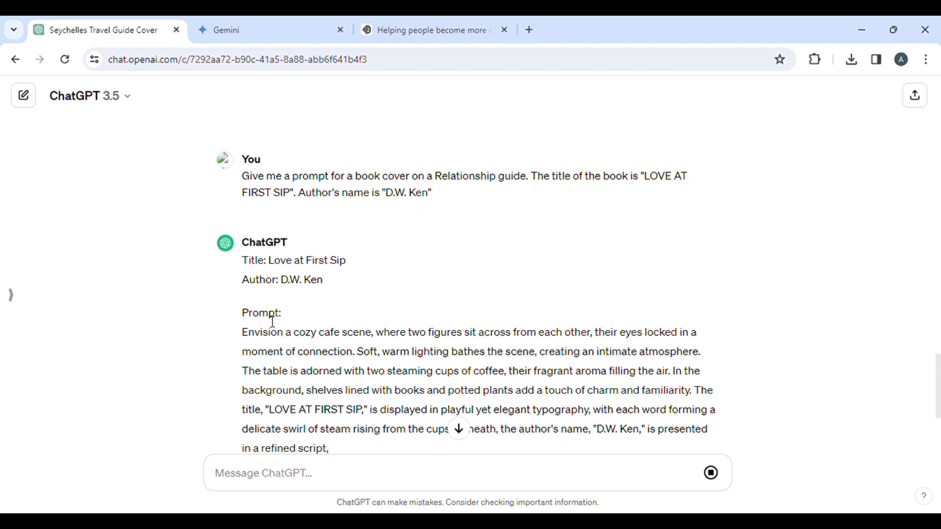
{"action": "scroll", "coordinate": [271, 322], "scroll_direction": "down", "scroll_amount": 4}
{"action": "scroll", "coordinate": [272, 322], "scroll_direction": "up", "scroll_amount": 1}
{"action": "left_click_drag", "start_coordinate": [244, 251], "coordinate": [396, 377]}
{"action": "key", "text": "ctrl+c"}
Switch to Ideogram and paste the copied cover prompt as the image description
{"action": "left_click", "coordinate": [427, 30]}
{"action": "left_click", "coordinate": [336, 185]}
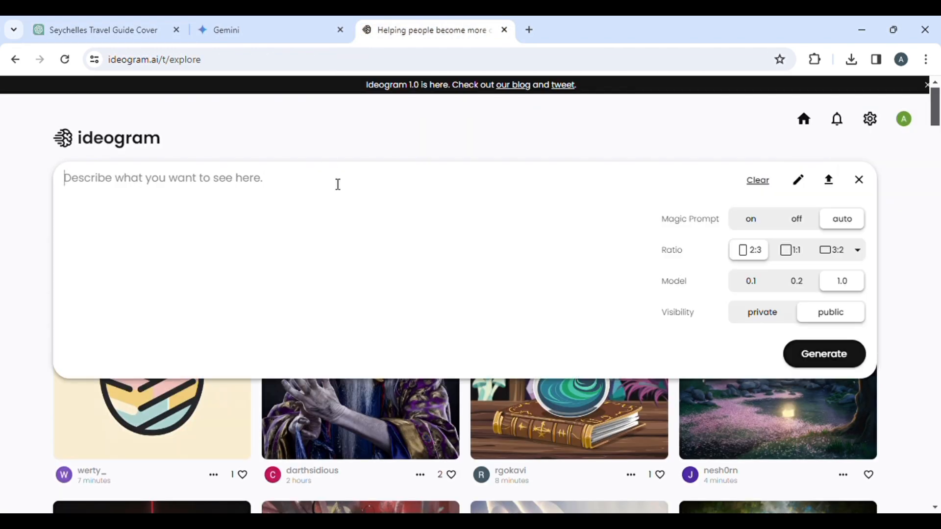
{"action": "key", "text": "ctrl+v"}
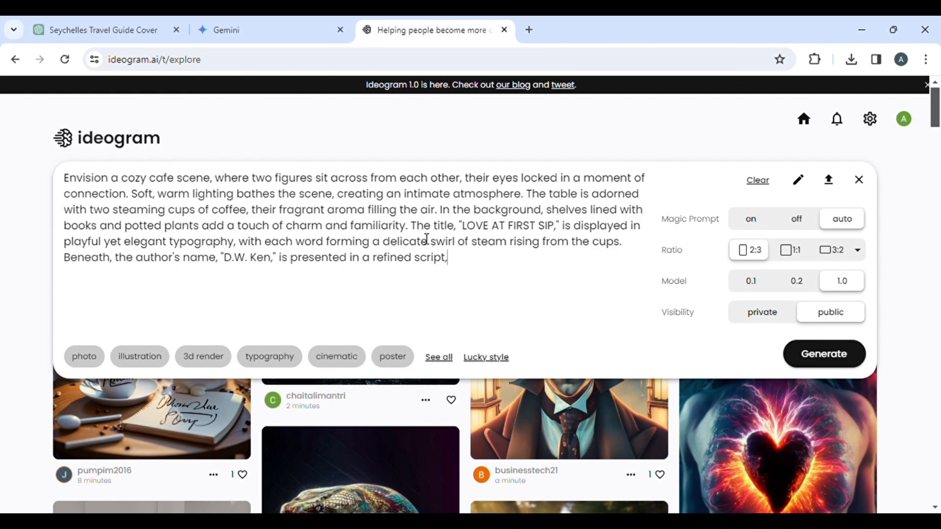
Return to ChatGPT and examine the list of top 5 book cover title fonts, highlighting Garamond
{"action": "left_click", "coordinate": [137, 31]}
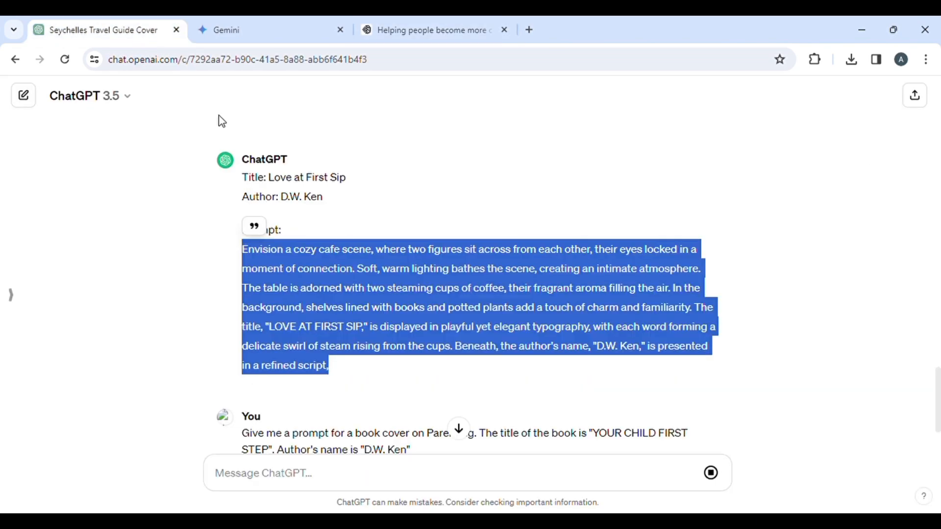
{"action": "left_click", "coordinate": [466, 252]}
{"action": "scroll", "coordinate": [462, 253], "scroll_direction": "up", "scroll_amount": 3}
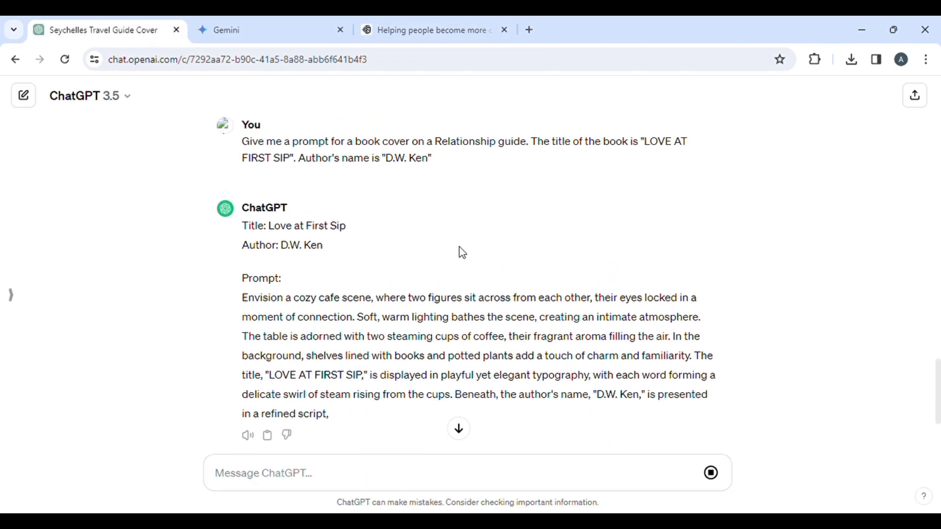
{"action": "scroll", "coordinate": [463, 253], "scroll_direction": "up", "scroll_amount": 15}
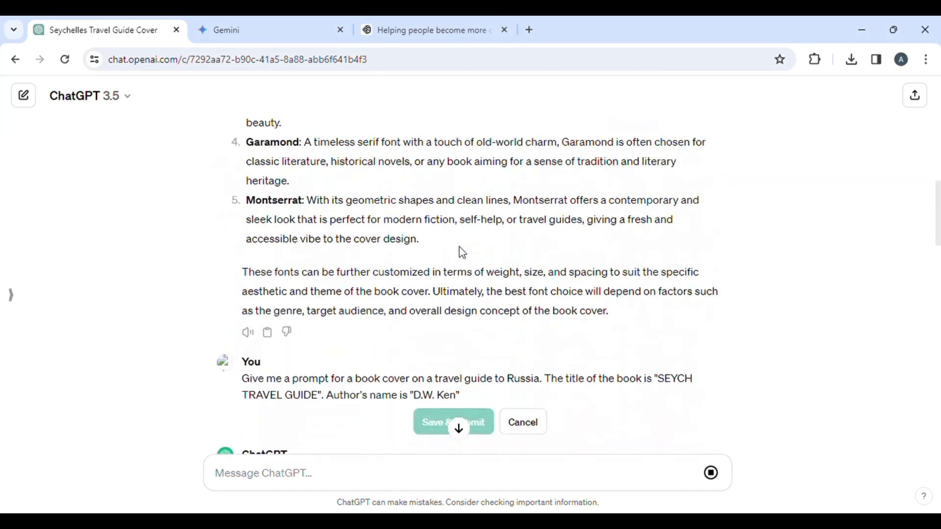
{"action": "scroll", "coordinate": [463, 253], "scroll_direction": "up", "scroll_amount": 5}
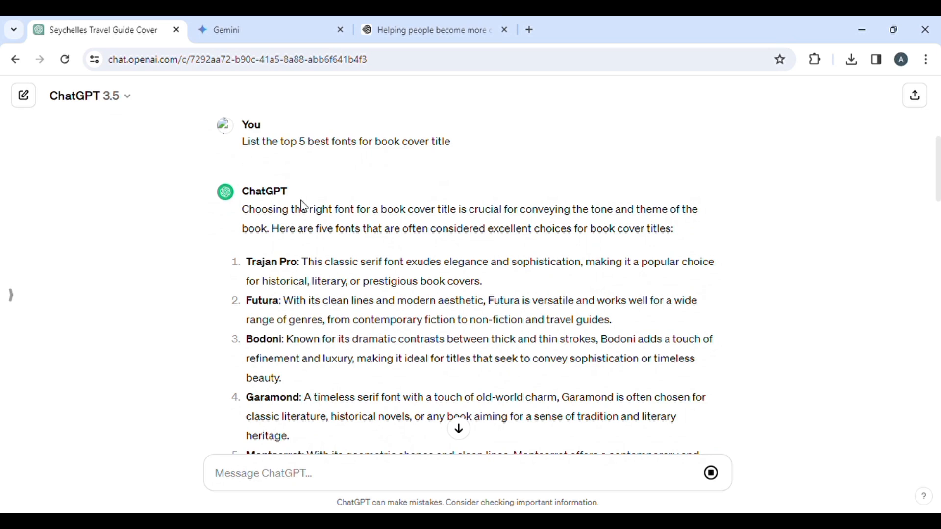
{"action": "scroll", "coordinate": [278, 288], "scroll_direction": "down", "scroll_amount": 2}
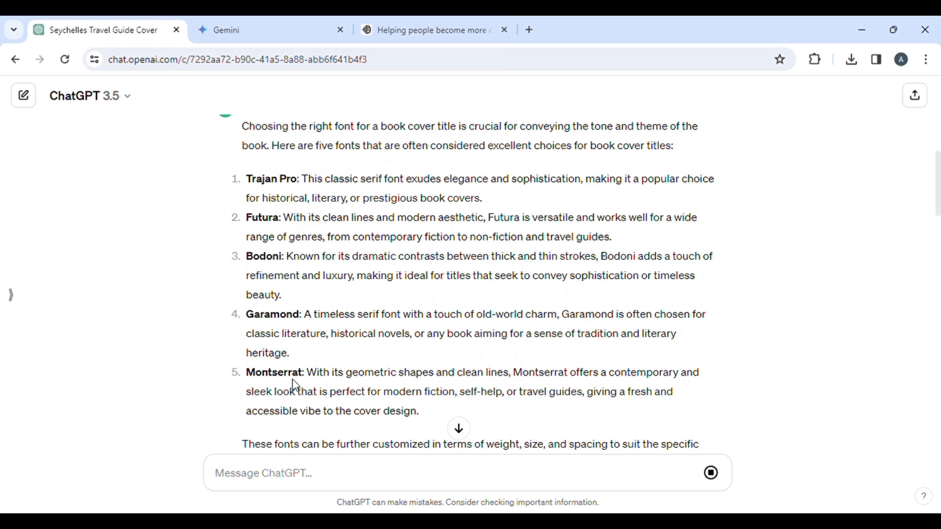
{"action": "scroll", "coordinate": [314, 433], "scroll_direction": "up", "scroll_amount": 1}
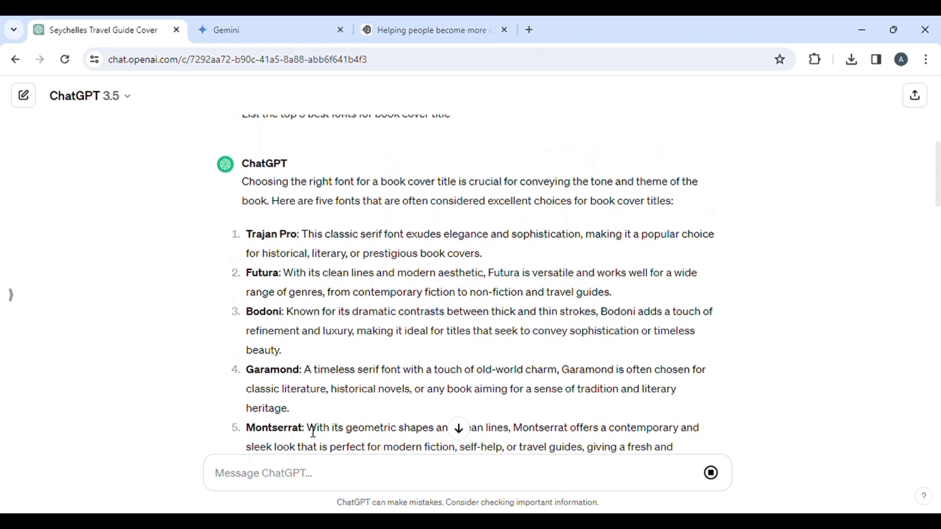
{"action": "left_click_drag", "start_coordinate": [247, 370], "coordinate": [300, 375]}
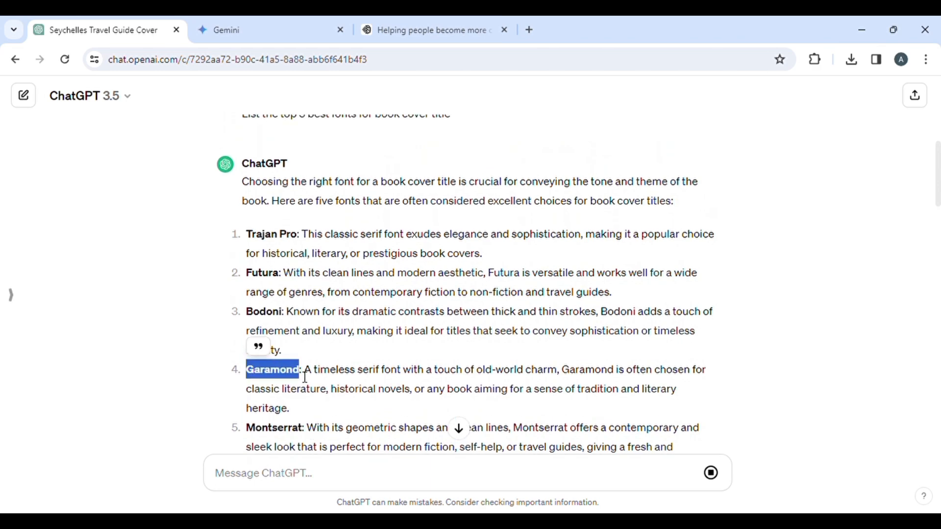
Switch to Ideogram and insert "Garamond" before "typography" in the cover prompt
{"action": "left_click", "coordinate": [455, 29]}
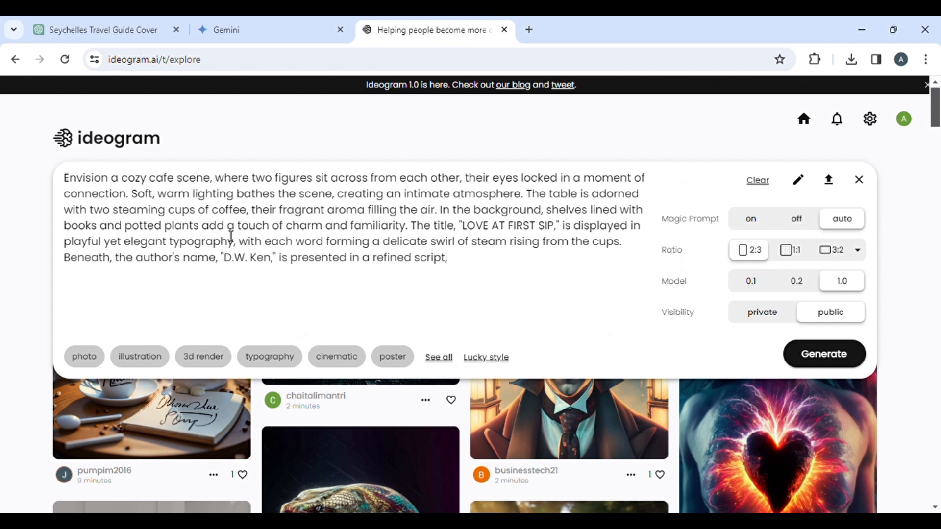
{"action": "left_click", "coordinate": [163, 246]}
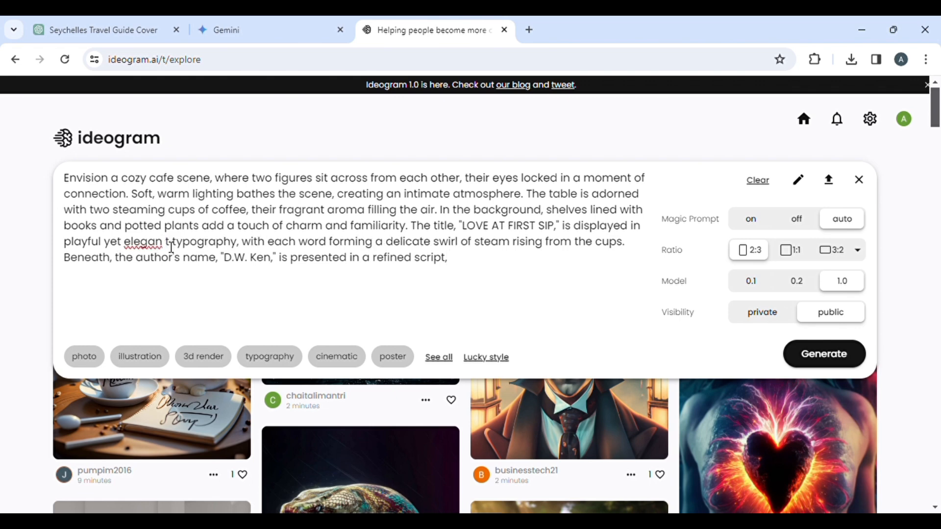
{"action": "key", "text": "BackSpace"}
{"action": "key", "text": "Right"}
{"action": "type", "text": "Garamond"}
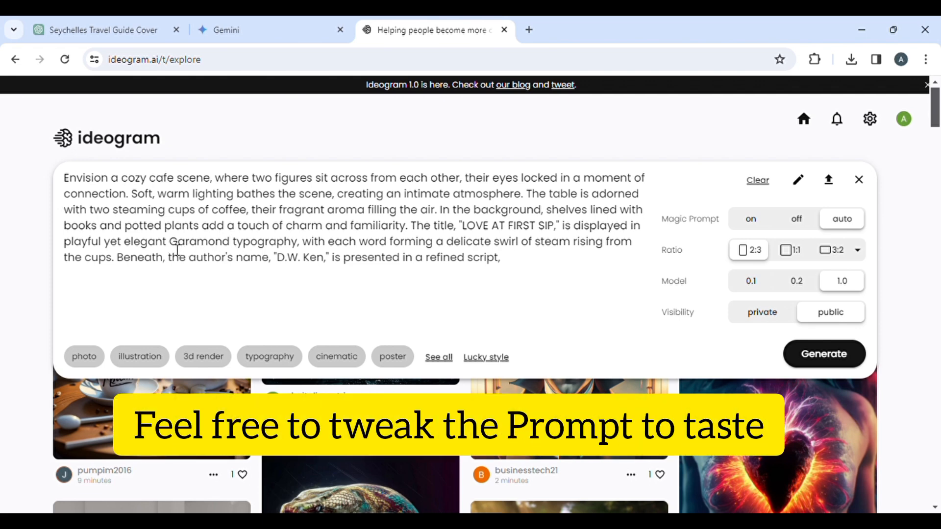
Remove the word "Garamond" from the cover prompt
{"action": "left_click_drag", "start_coordinate": [169, 242], "coordinate": [240, 248]}
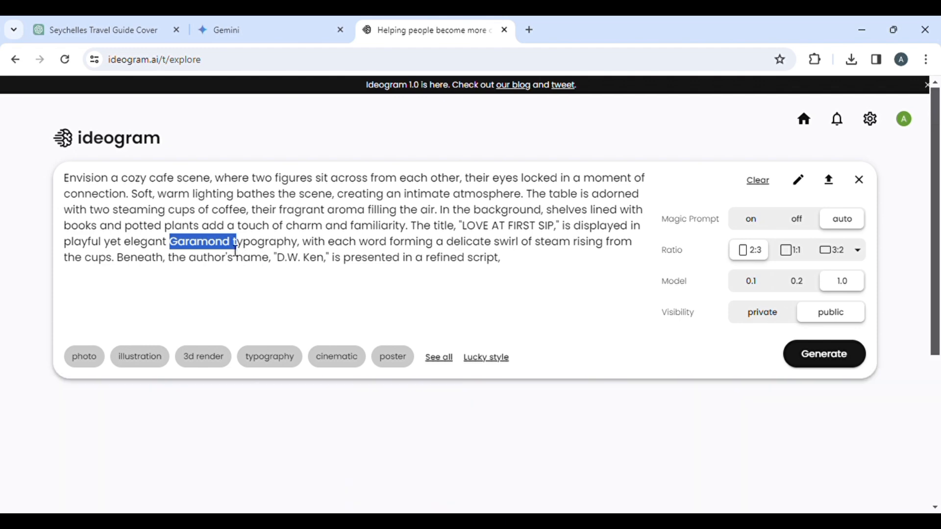
{"action": "left_click", "coordinate": [236, 249]}
{"action": "key", "text": "BackSpace"}
{"action": "key", "text": "BackSpace"}
{"action": "key", "text": "BackSpace"}
{"action": "key", "text": "BackSpace"}
{"action": "key", "text": "BackSpace"}
{"action": "key", "text": "BackSpace"}
{"action": "key", "text": "BackSpace"}
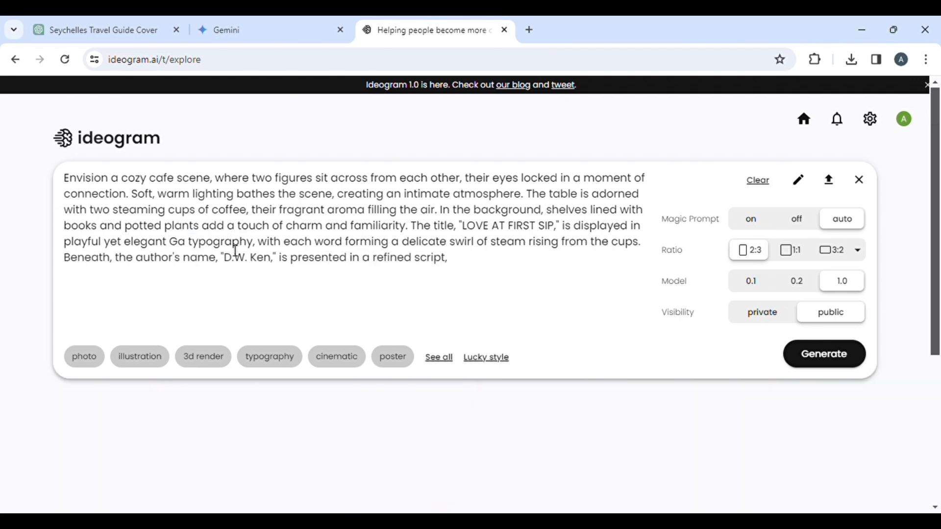
{"action": "key", "text": "BackSpace"}
{"action": "key", "text": "BackSpace"}
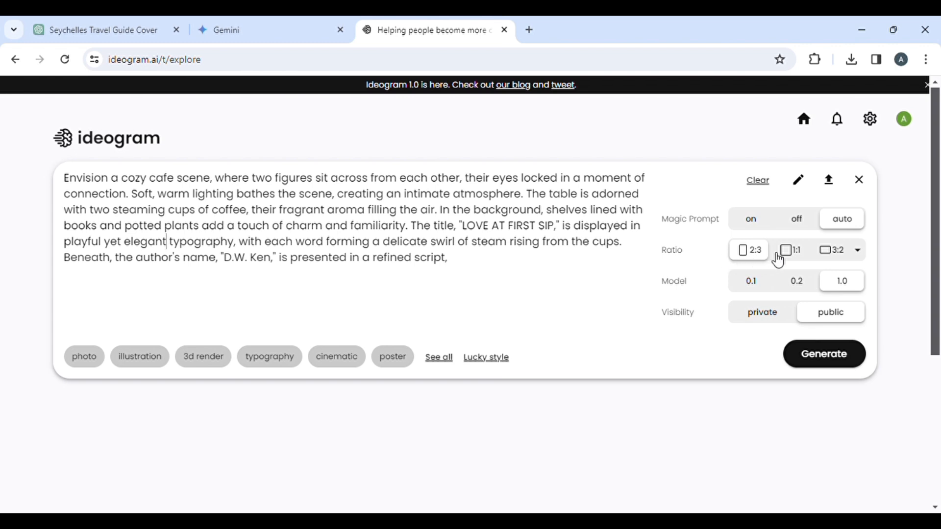
Check the aspect ratio options, keep 2:3, and generate the book cover images
{"action": "left_click", "coordinate": [858, 251]}
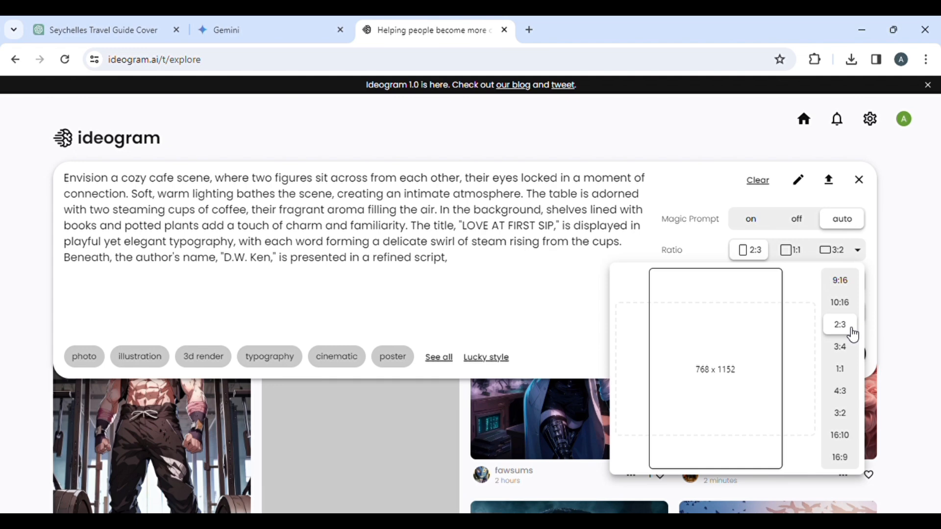
{"action": "left_click", "coordinate": [850, 252]}
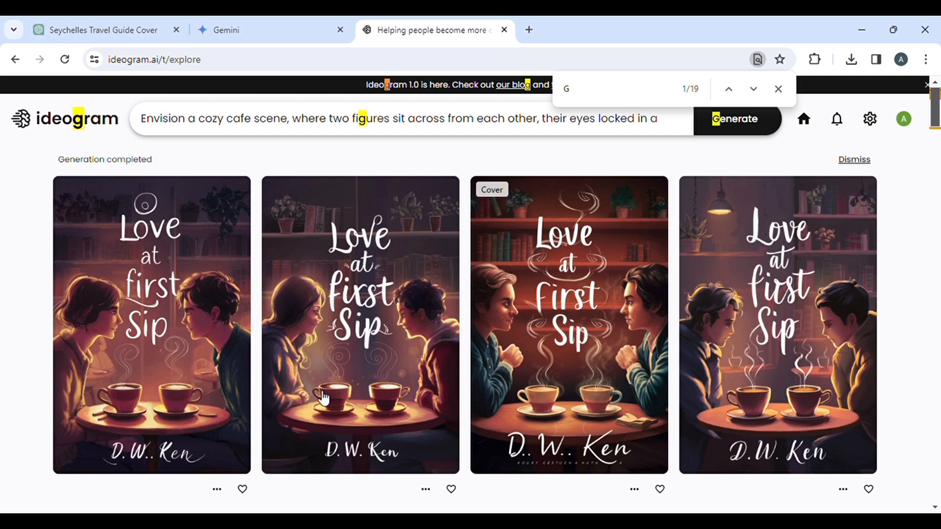
Open the second generated "Love at First Sip" cover and revisit its source prompt in ChatGPT
{"action": "left_click", "coordinate": [356, 378]}
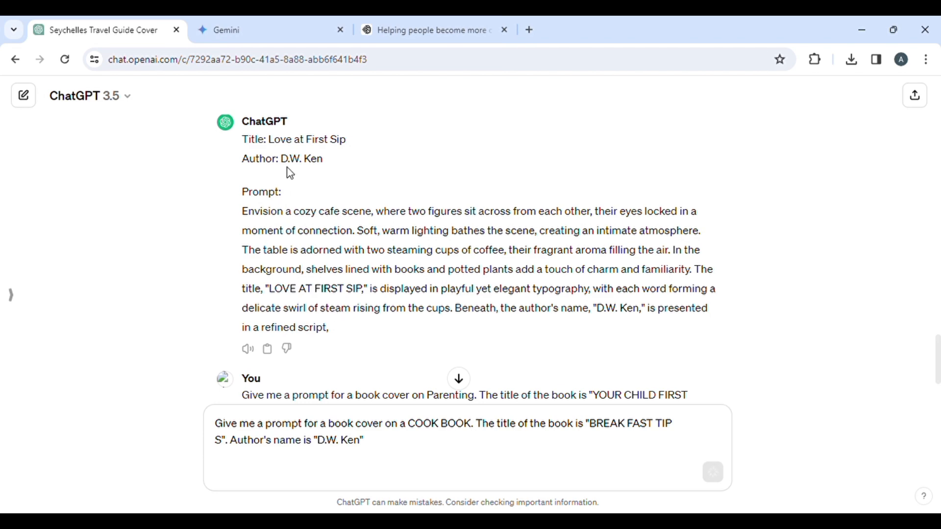
{"action": "double_click", "coordinate": [276, 175]}
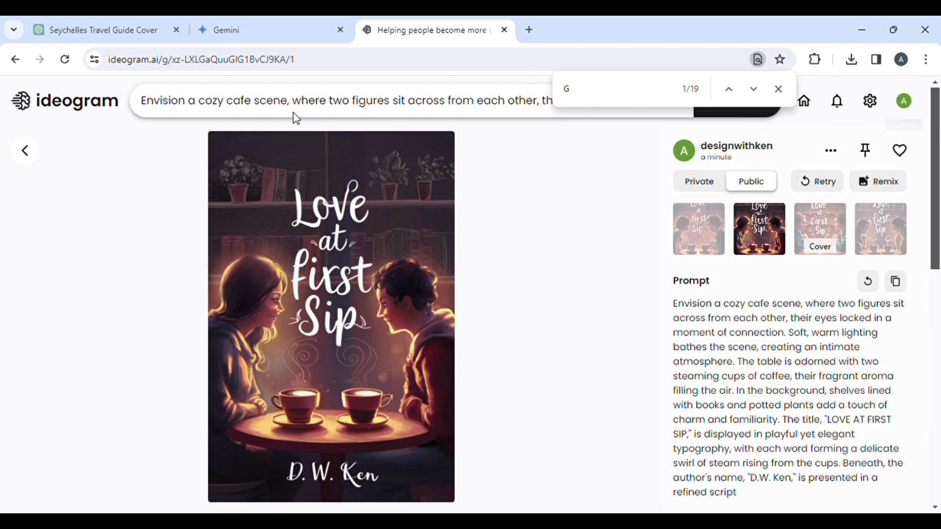
Open the profile's generated images in Ideogram and look through all the book covers made so far
{"action": "left_click", "coordinate": [910, 116]}
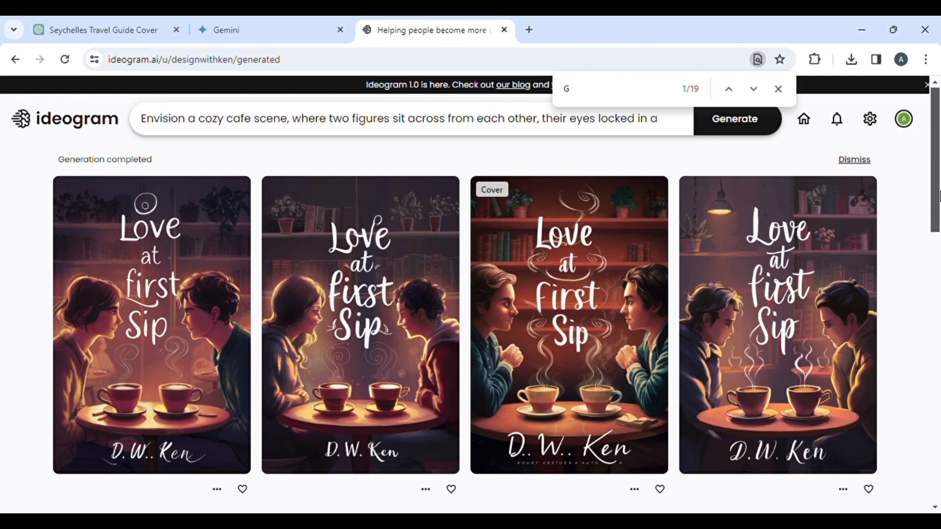
{"action": "left_click_drag", "start_coordinate": [939, 171], "coordinate": [939, 289]}
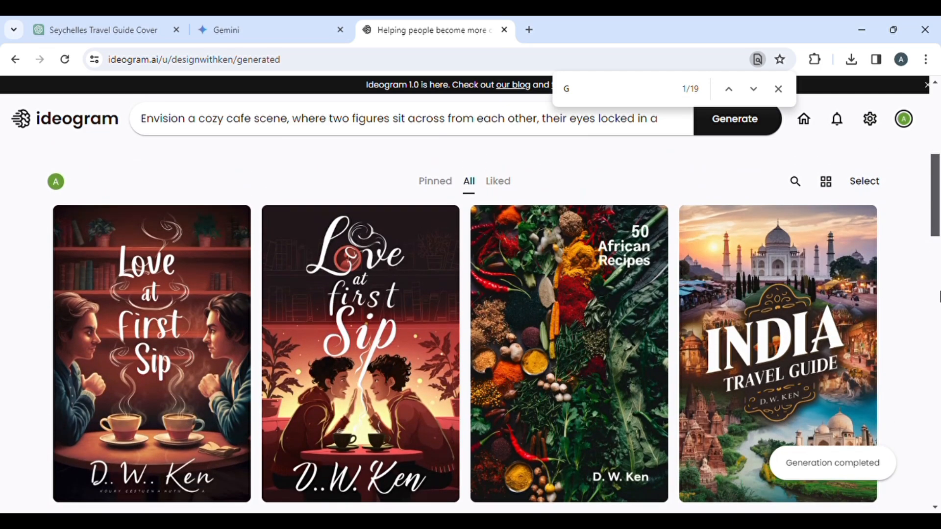
{"action": "scroll", "coordinate": [939, 296], "scroll_direction": "up", "scroll_amount": 3}
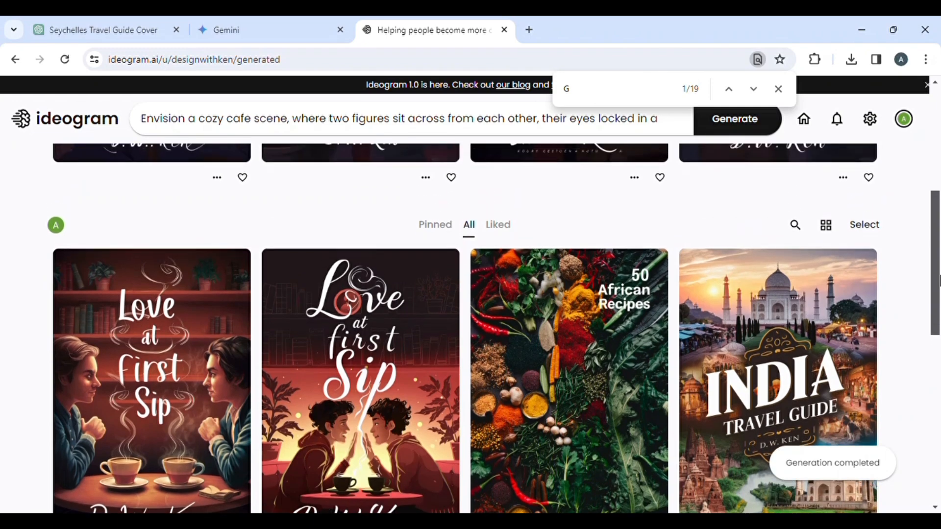
{"action": "scroll", "coordinate": [939, 235], "scroll_direction": "up", "scroll_amount": 1}
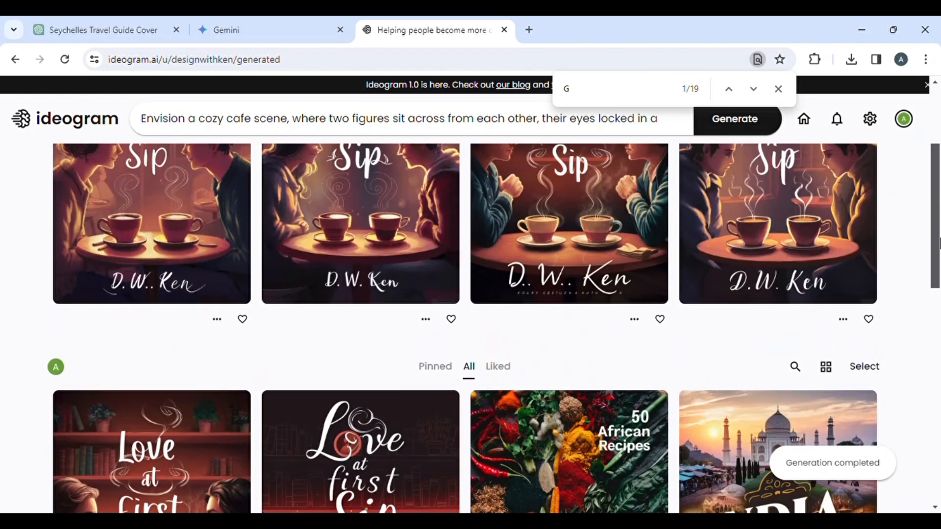
{"action": "scroll", "coordinate": [939, 250], "scroll_direction": "up", "scroll_amount": 3}
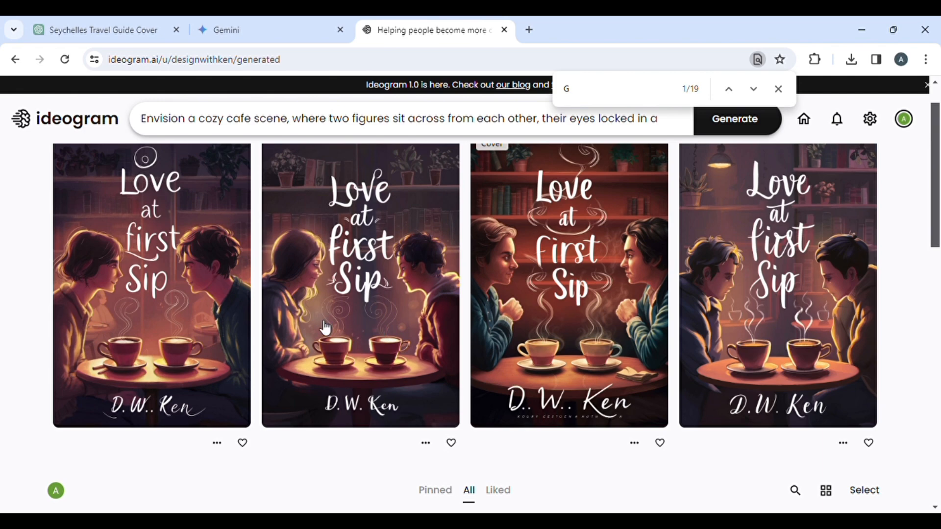
{"action": "left_click_drag", "start_coordinate": [939, 176], "coordinate": [936, 308]}
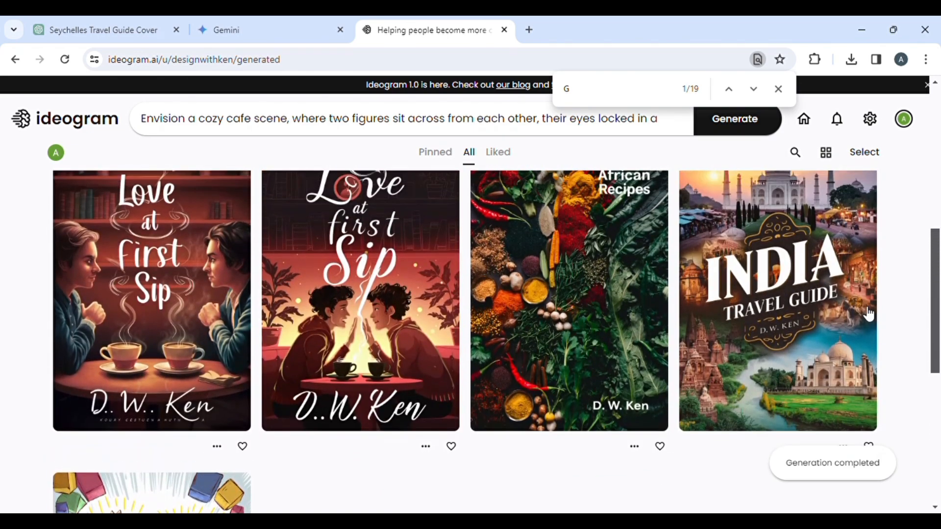
Open the India Travel Guide cover, bring up its options to locate the download choice, and return to the generated images
{"action": "left_click", "coordinate": [804, 330]}
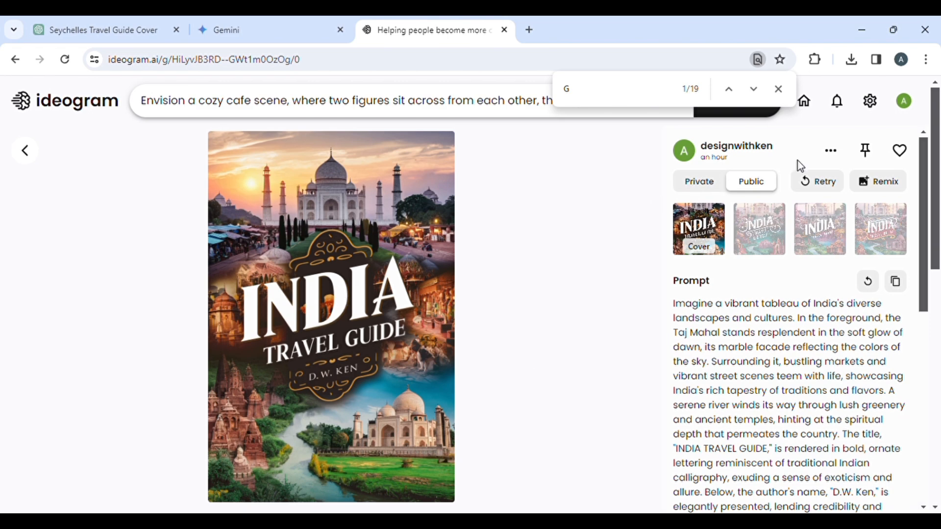
{"action": "left_click", "coordinate": [832, 154]}
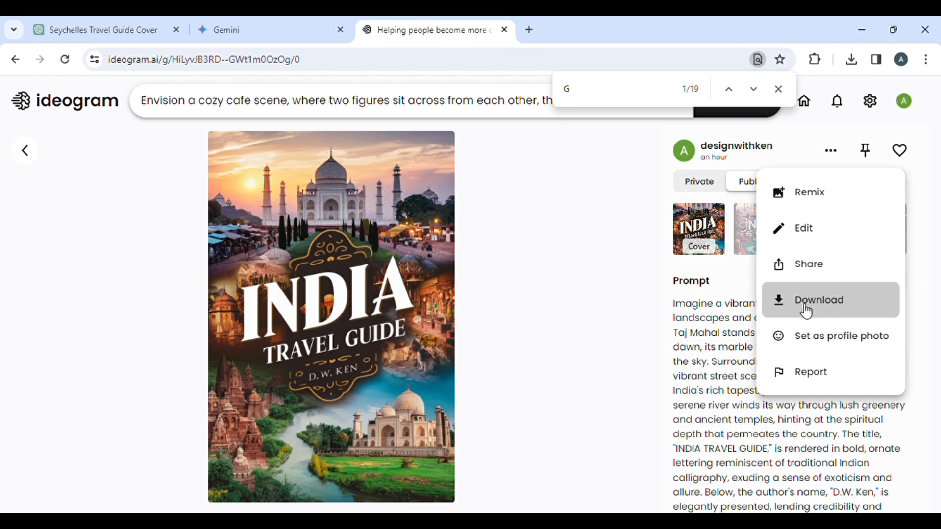
{"action": "key", "text": "alt+Left"}
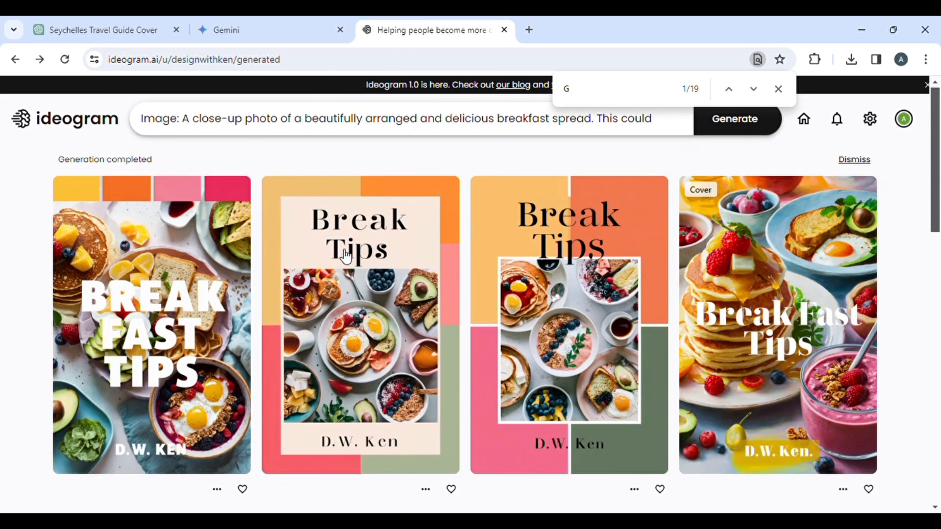
Look over the newly generated Break Fast Tips and Russia Travel Guide covers
{"action": "mouse_move", "coordinate": [933, 190]}
{"action": "left_mouse_down"}
{"action": "mouse_move", "coordinate": [938, 301]}
{"action": "mouse_move", "coordinate": [938, 190]}
{"action": "left_mouse_up"}
{"action": "scroll", "coordinate": [788, 313], "scroll_direction": "down", "scroll_amount": 1}
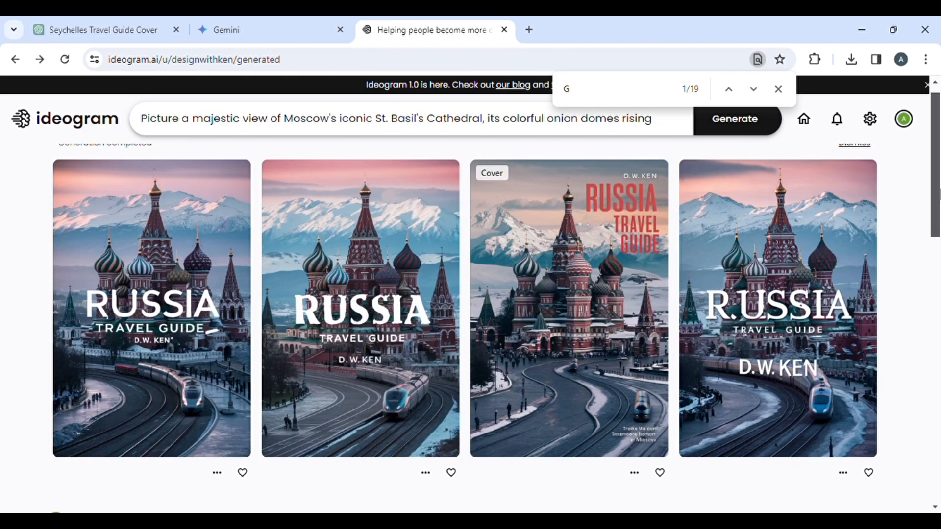
{"action": "left_click_drag", "start_coordinate": [938, 185], "coordinate": [936, 146]}
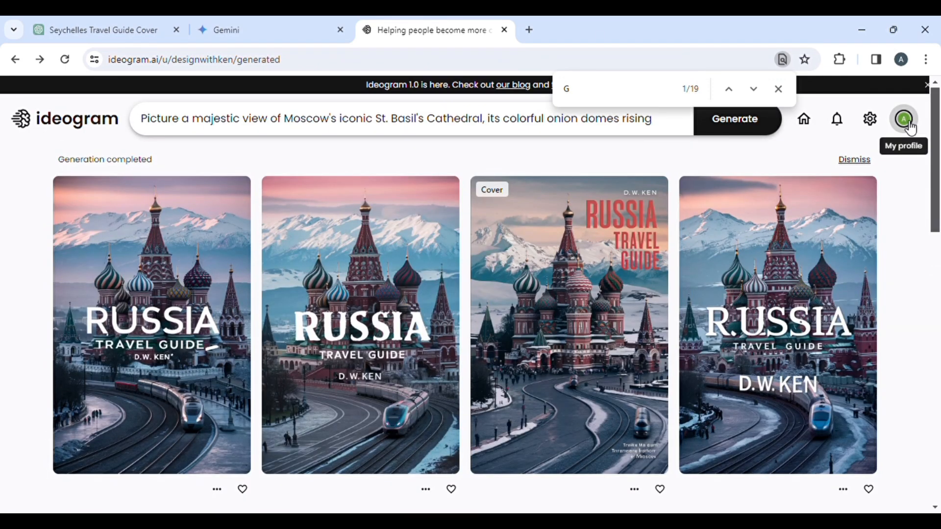
{"action": "mouse_move", "coordinate": [936, 196]}
{"action": "left_mouse_down"}
{"action": "mouse_move", "coordinate": [937, 431]}
{"action": "mouse_move", "coordinate": [937, 192]}
{"action": "left_mouse_up"}
Open the subscription plans from the account settings to compare the Free, Basic and Plus tiers, and go back to the Explore page
{"action": "left_click", "coordinate": [869, 121]}
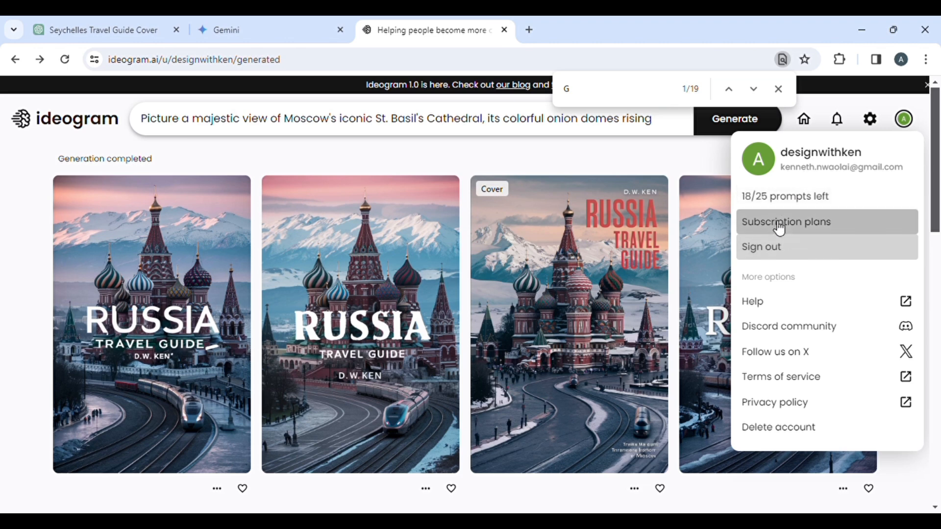
{"action": "left_click", "coordinate": [757, 209]}
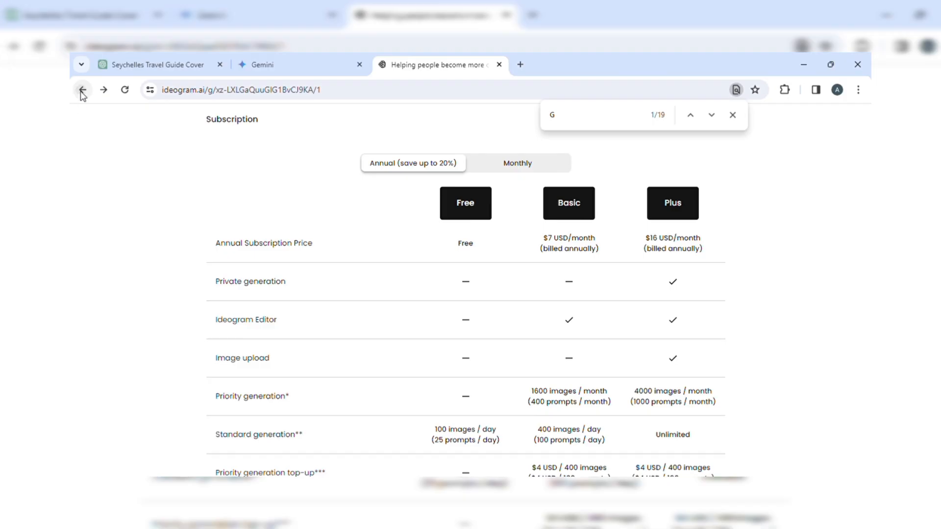
{"action": "left_click", "coordinate": [15, 59]}
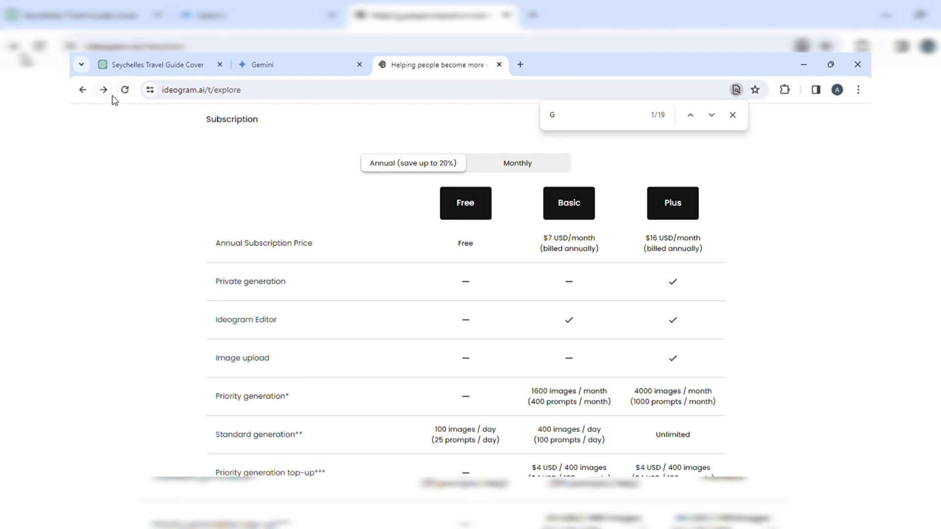
{"action": "left_click", "coordinate": [83, 90]}
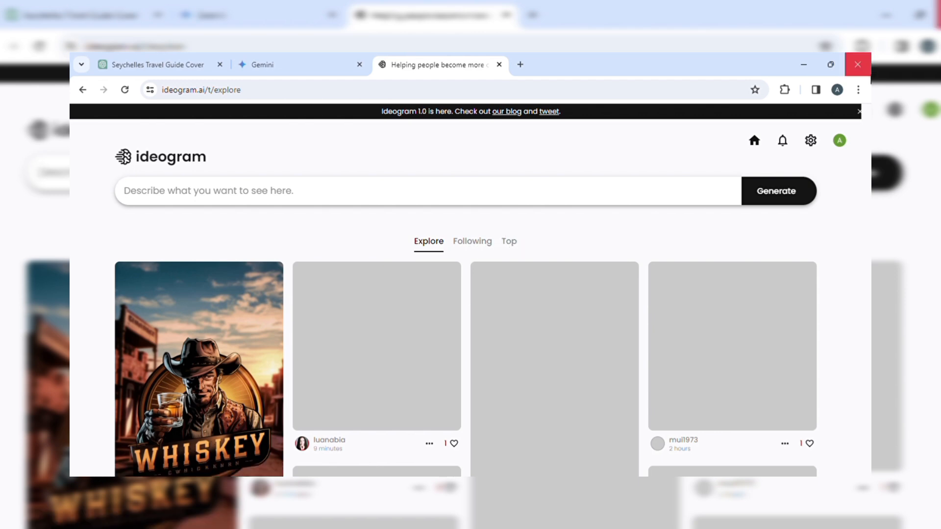
Browse the community images in the Explore feed and return to its beginning
{"action": "scroll", "coordinate": [869, 169], "scroll_direction": "down", "scroll_amount": 6}
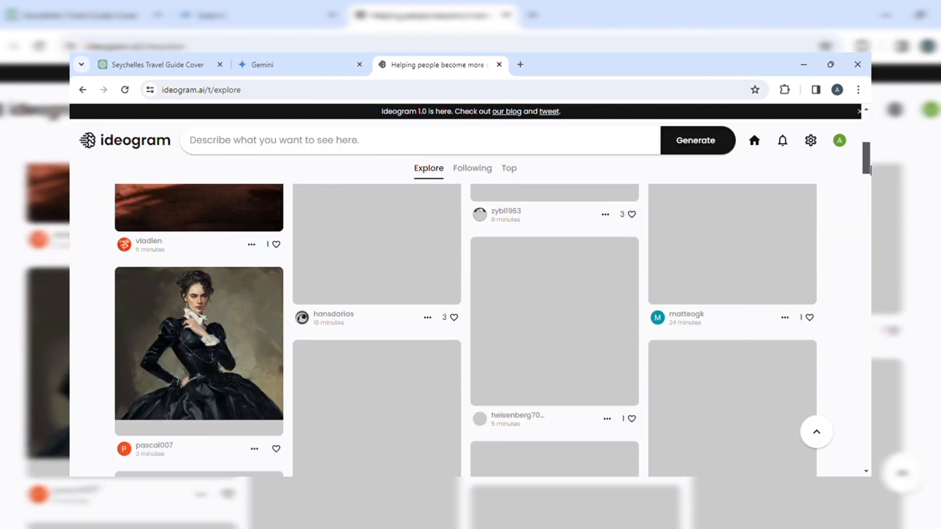
{"action": "scroll", "coordinate": [870, 169], "scroll_direction": "down", "scroll_amount": 1}
{"action": "scroll", "coordinate": [870, 171], "scroll_direction": "down", "scroll_amount": 3}
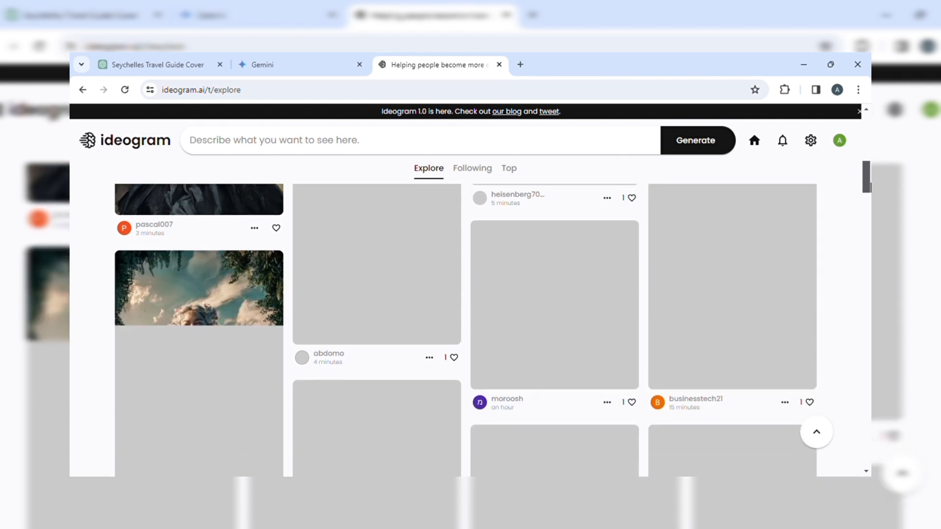
{"action": "scroll", "coordinate": [870, 173], "scroll_direction": "up", "scroll_amount": 3}
{"action": "left_click_drag", "start_coordinate": [870, 173], "coordinate": [869, 147]}
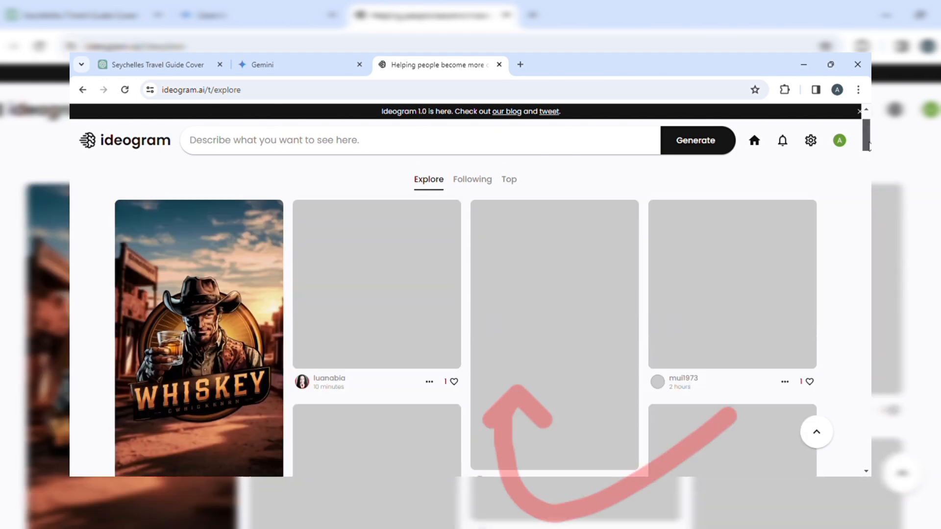
Browse the Top community images for 1 day and open the gold name bracelet in a gift box
{"action": "left_click", "coordinate": [508, 181]}
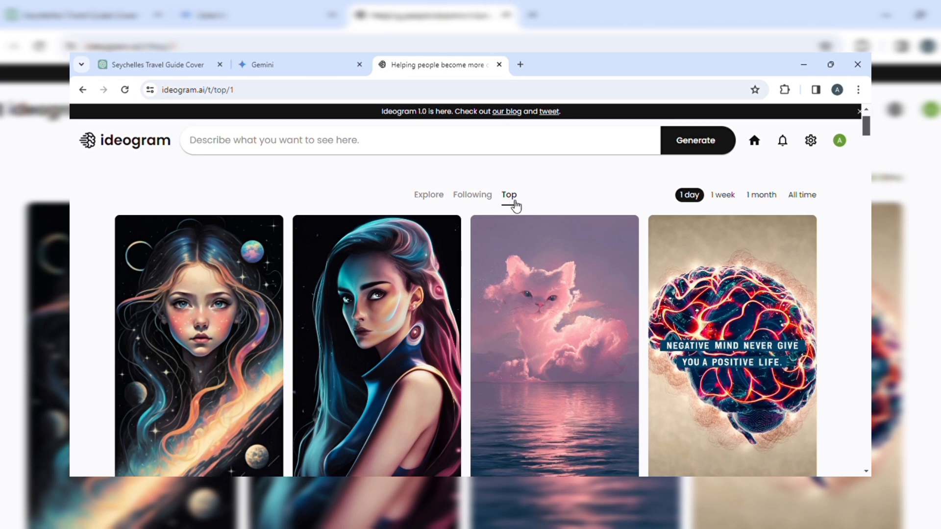
{"action": "left_click", "coordinate": [866, 149]}
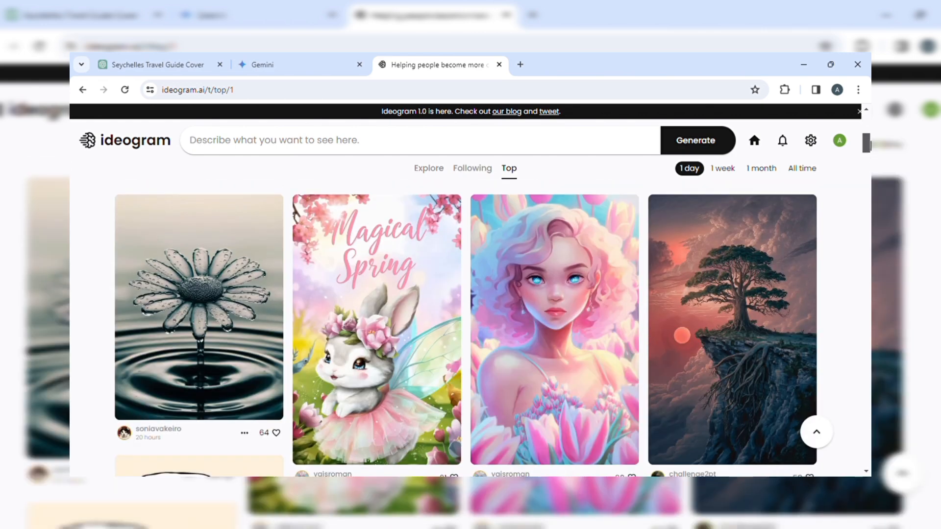
{"action": "left_click_drag", "start_coordinate": [870, 145], "coordinate": [870, 290]}
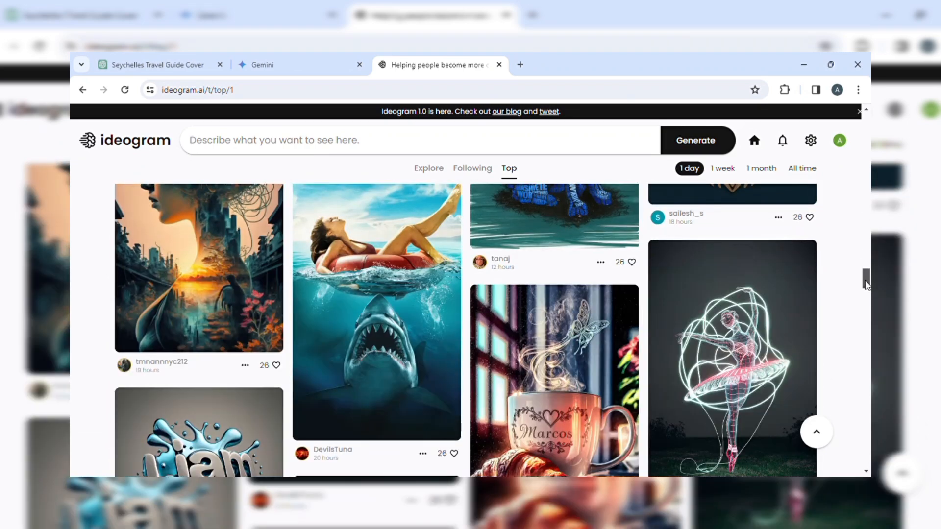
{"action": "left_click_drag", "start_coordinate": [865, 284], "coordinate": [866, 261]}
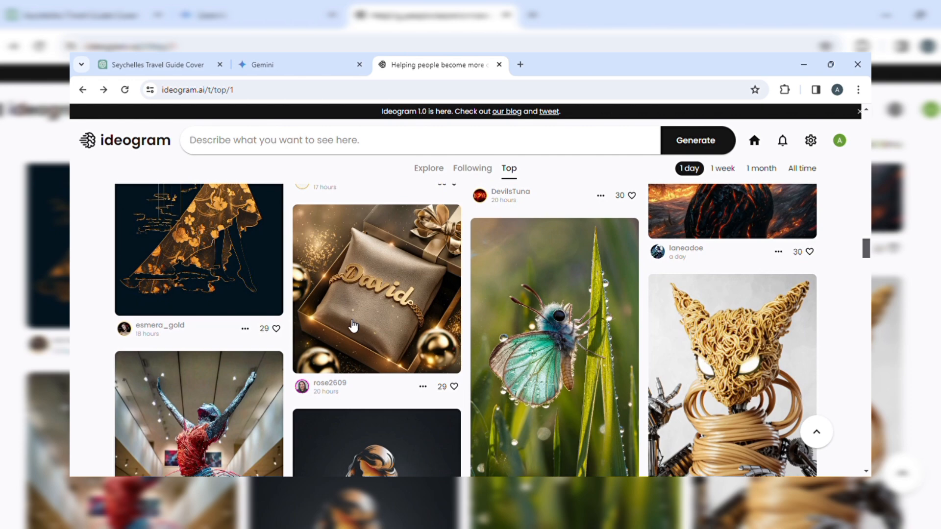
{"action": "left_click", "coordinate": [384, 320]}
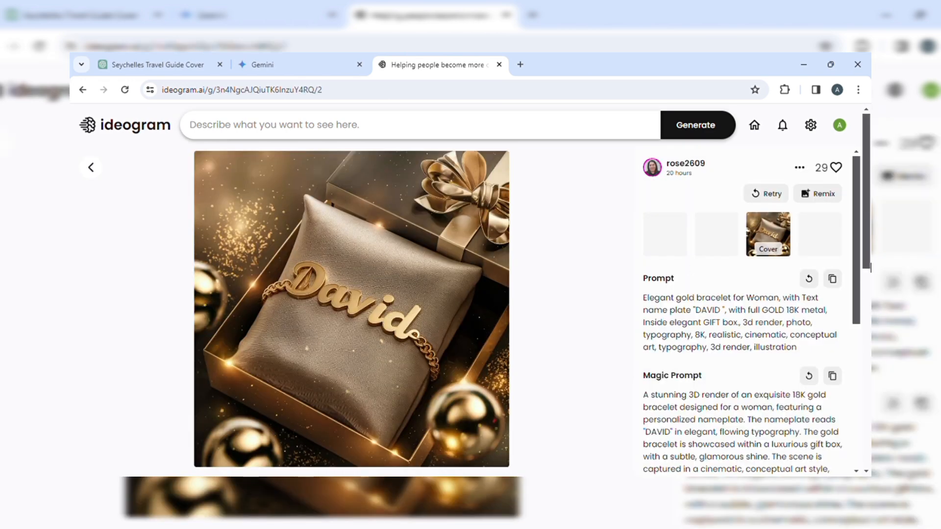
Copy the bracelet image's full Magic Prompt text and paste it into the prompt field for a new generation
{"action": "scroll", "coordinate": [659, 239], "scroll_direction": "down", "scroll_amount": 3}
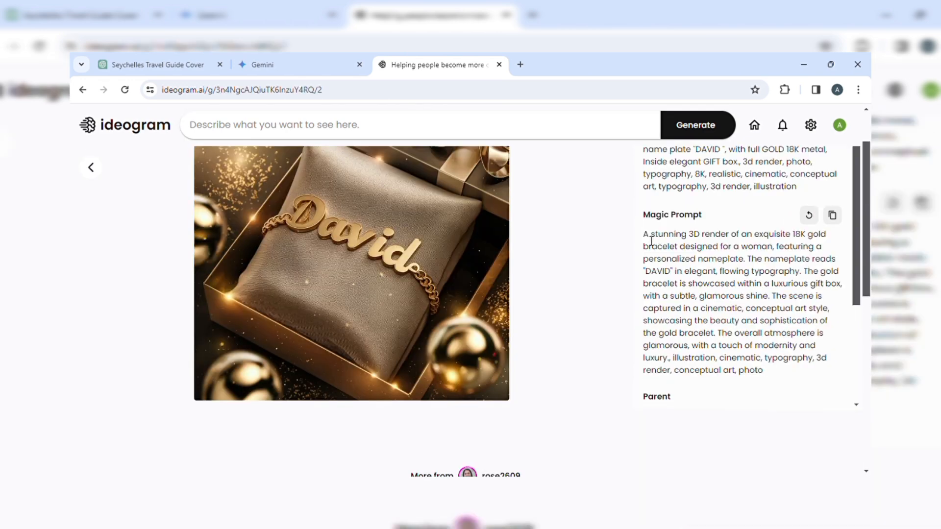
{"action": "left_click_drag", "start_coordinate": [645, 235], "coordinate": [777, 383]}
{"action": "key", "text": "ctrl+c"}
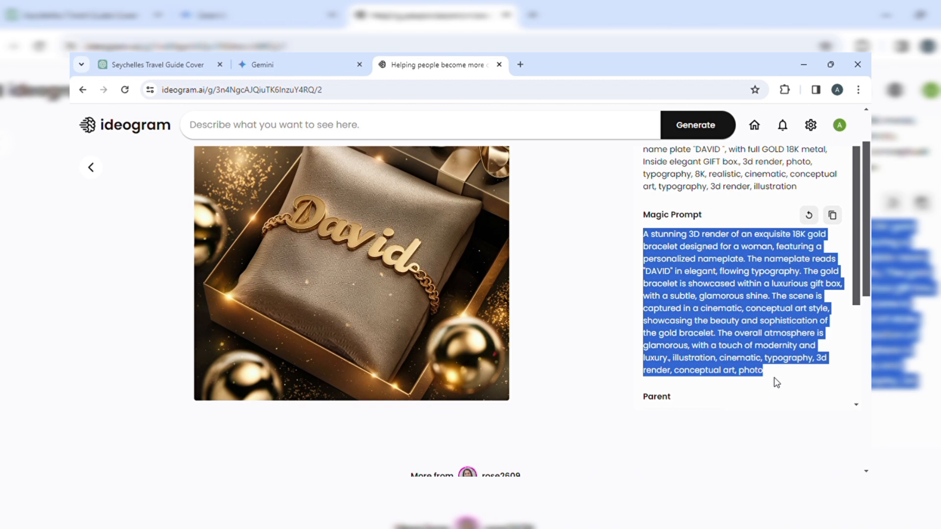
{"action": "left_click", "coordinate": [446, 137]}
{"action": "key", "text": "ctrl+v"}
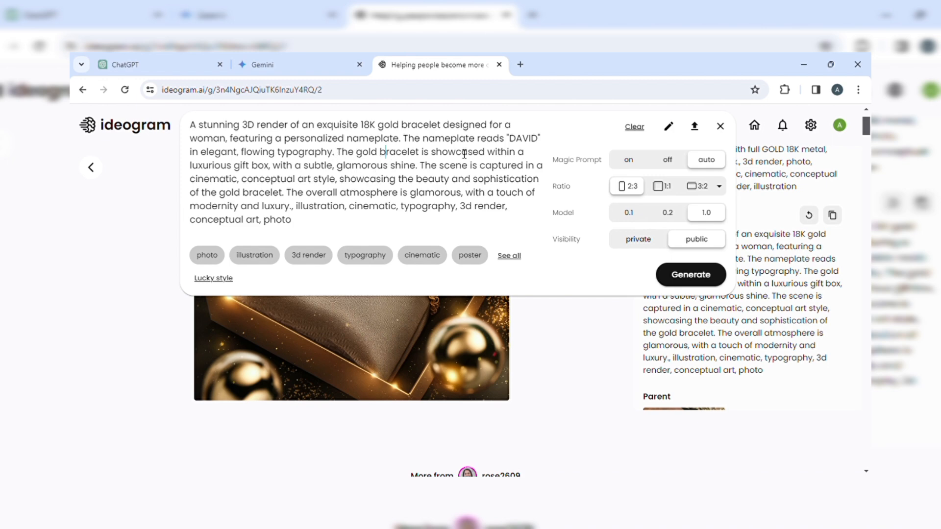
Replace the name quoted for the nameplate in the prompt with the creator's own short name and generate the images at 2:3
{"action": "left_click", "coordinate": [538, 140]}
{"action": "key", "text": "BackSpace"}
{"action": "key", "text": "BackSpace"}
{"action": "key", "text": "BackSpace"}
{"action": "key", "text": "BackSpace"}
{"action": "key", "text": "BackSpace"}
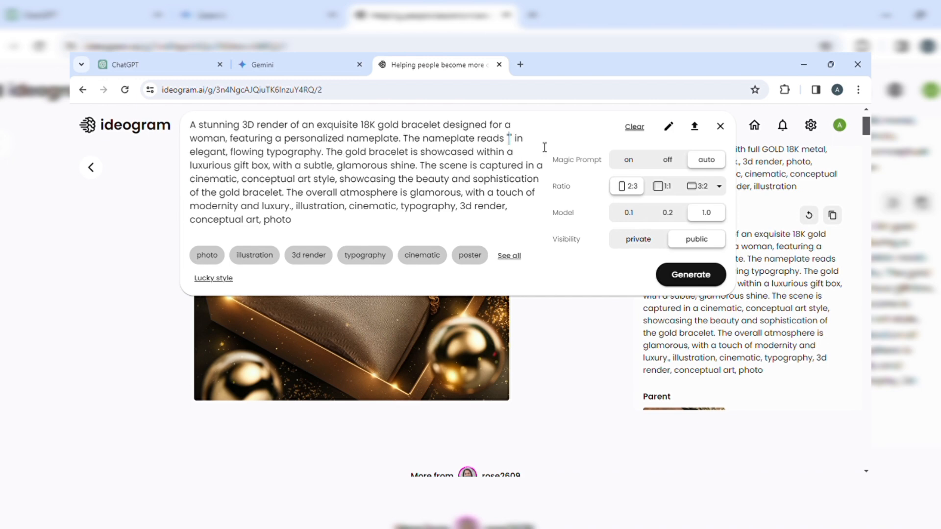
{"action": "type", "text": "KEN"}
{"action": "left_click", "coordinate": [685, 285]}
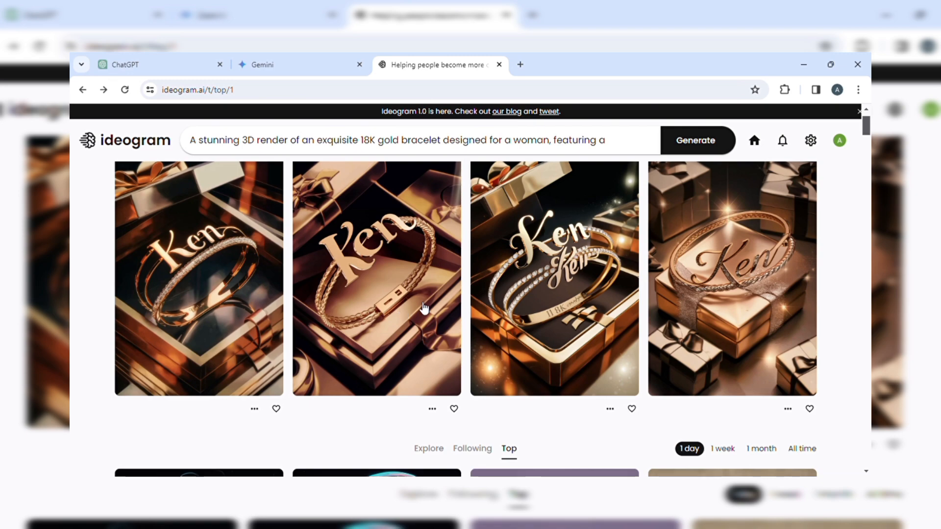
Open the second generated bracelet image, review the prompt behind it, and return to the four generated results
{"action": "left_click", "coordinate": [406, 293]}
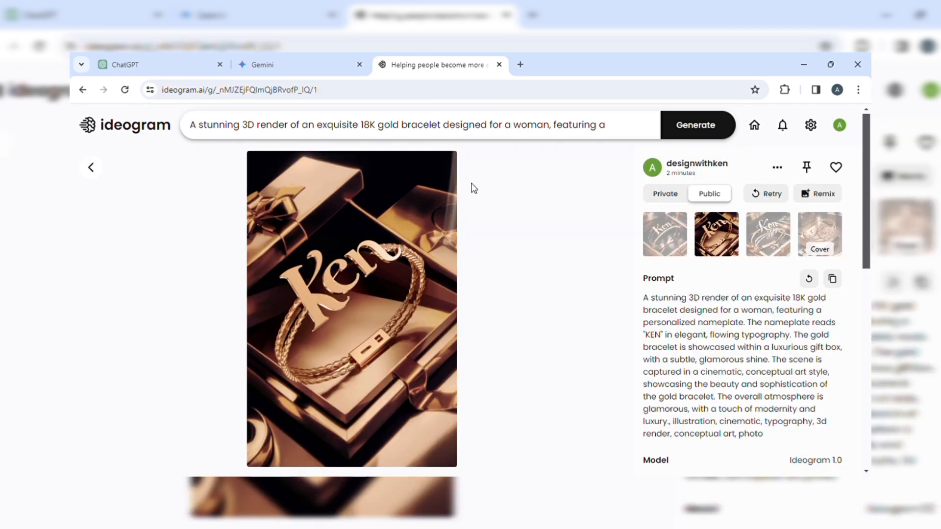
{"action": "left_click", "coordinate": [493, 137]}
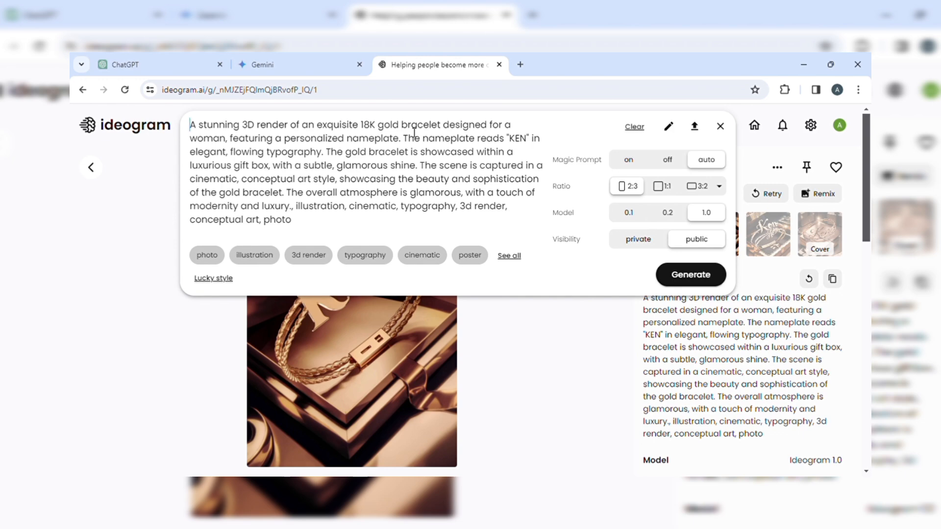
{"action": "left_click", "coordinate": [720, 125]}
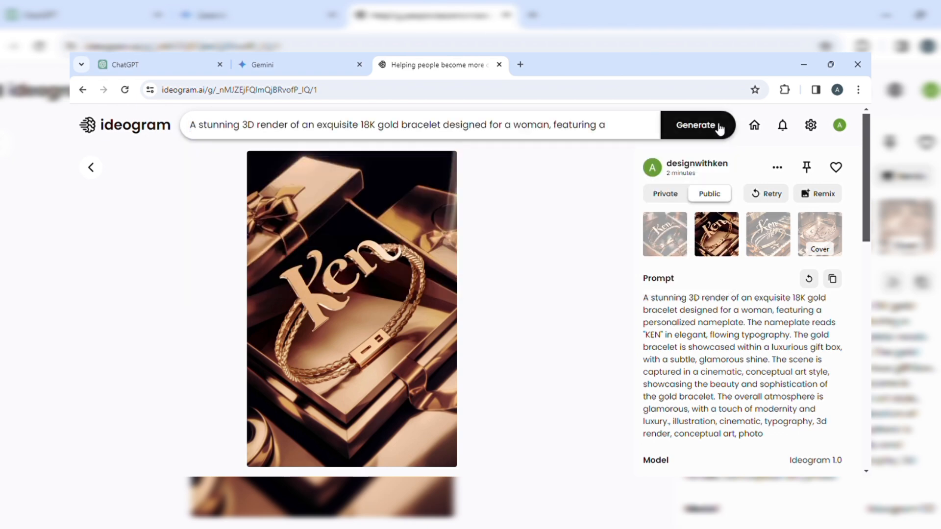
{"action": "left_click", "coordinate": [80, 98]}
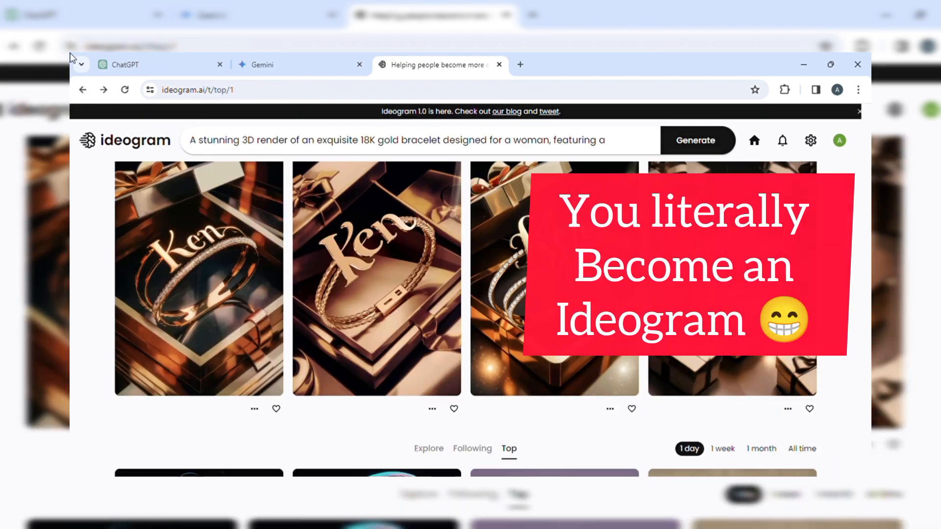
{"action": "left_click", "coordinate": [85, 91]}
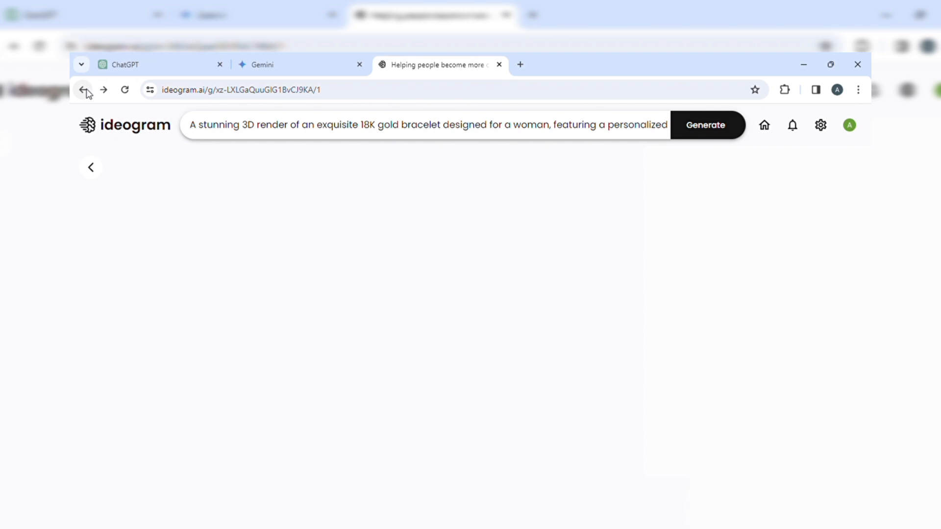
{"action": "left_click", "coordinate": [84, 90]}
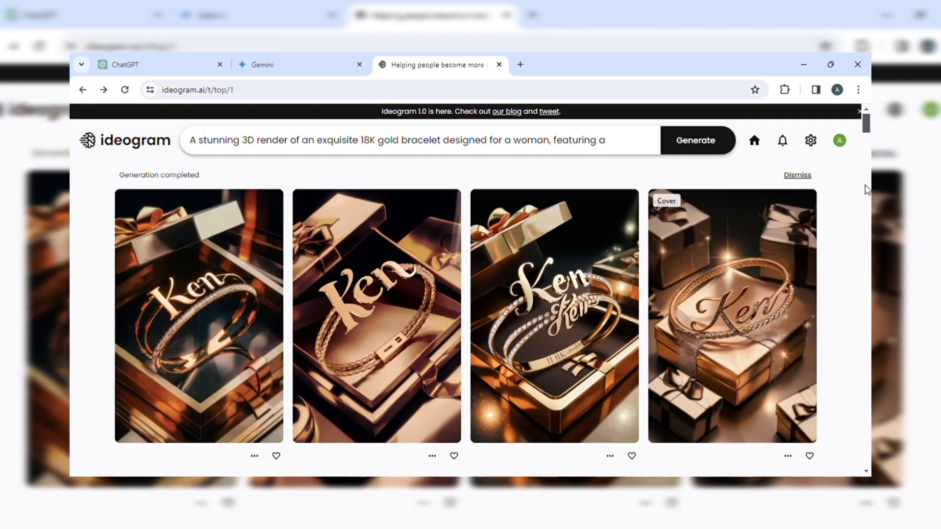